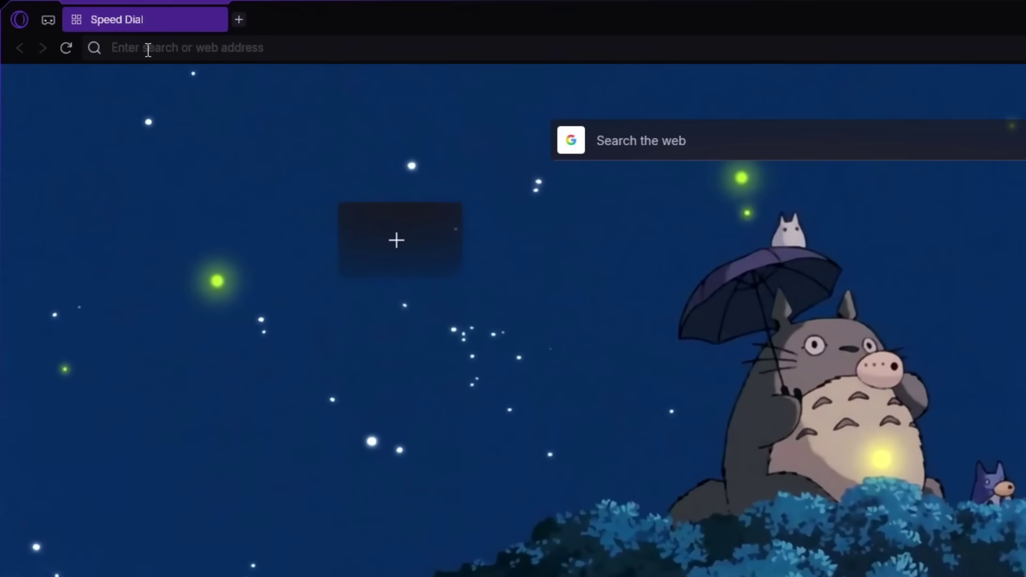
text(akool.com)
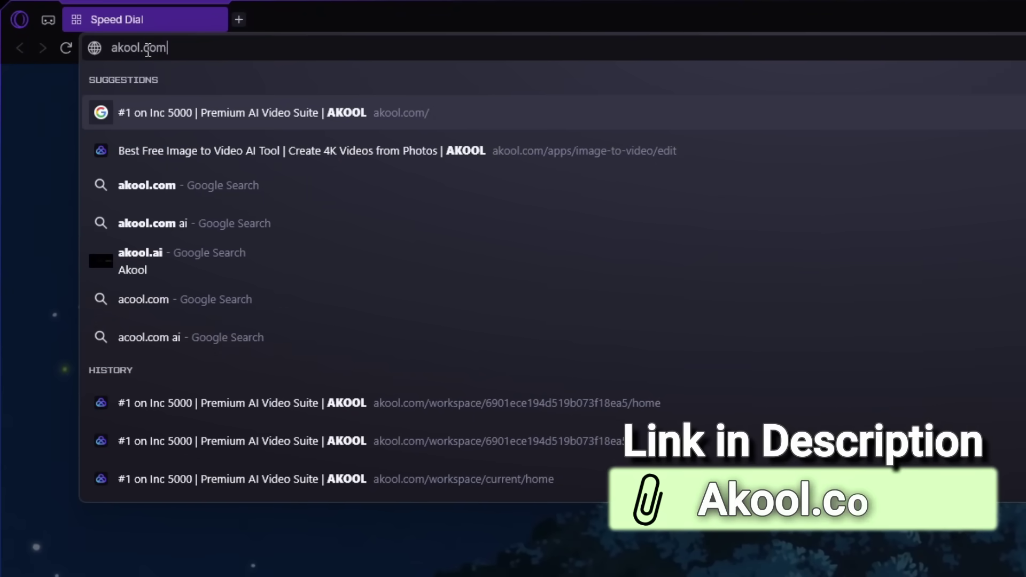
Go to akool.com in Opera and bring up the Akool login window.
key(Return)
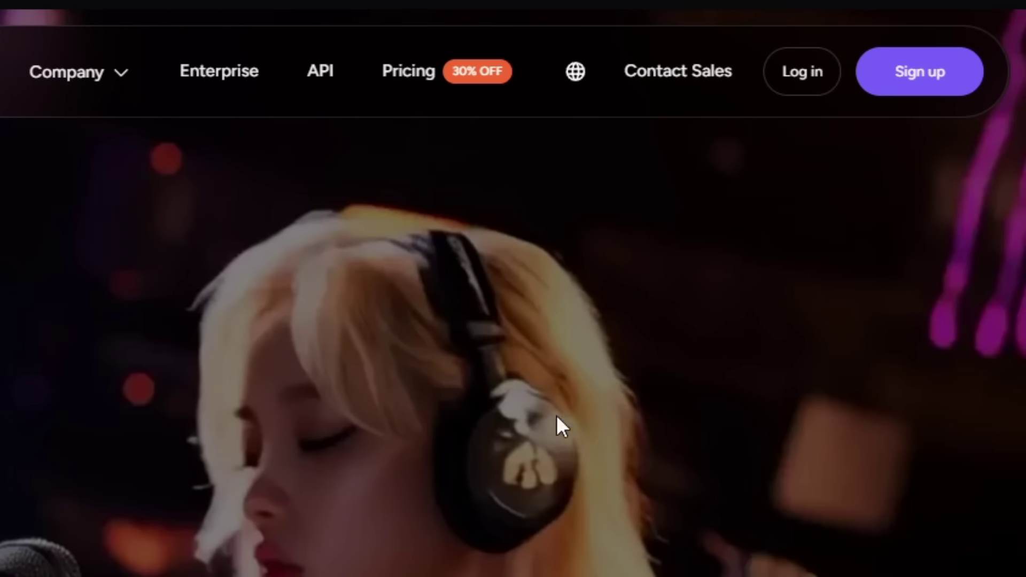
Bring up Akool's sign-in window and log in with a Google account.
click(872, 69)
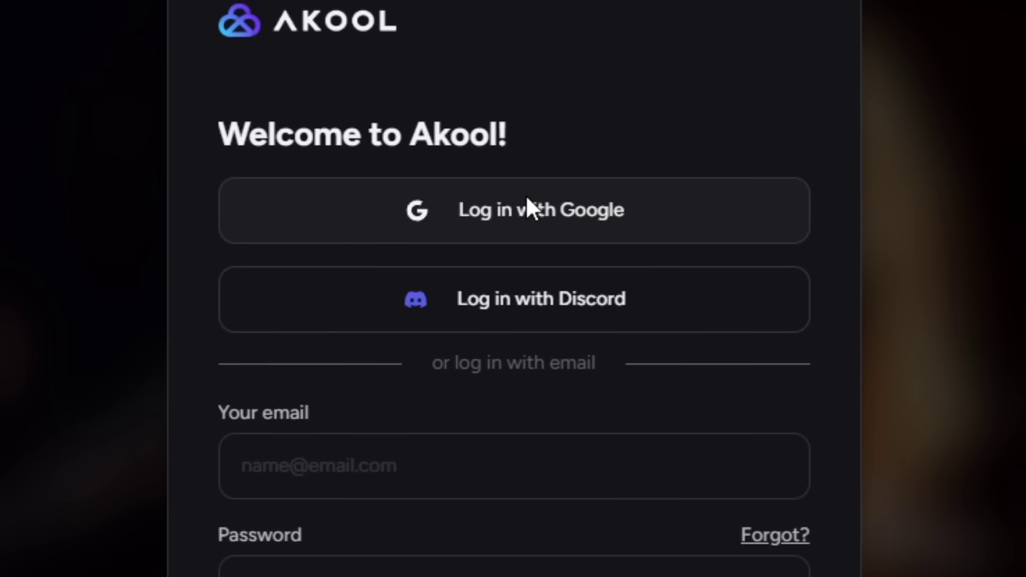
click(526, 198)
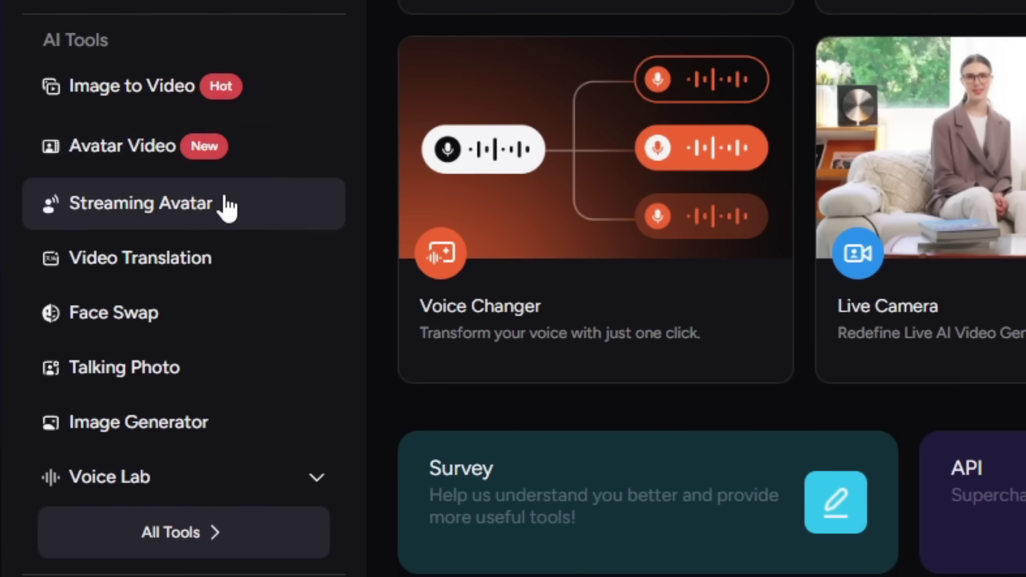
Open Image to Video and browse the Kling, Minimax and Google Veo 3 effect collections.
click(146, 95)
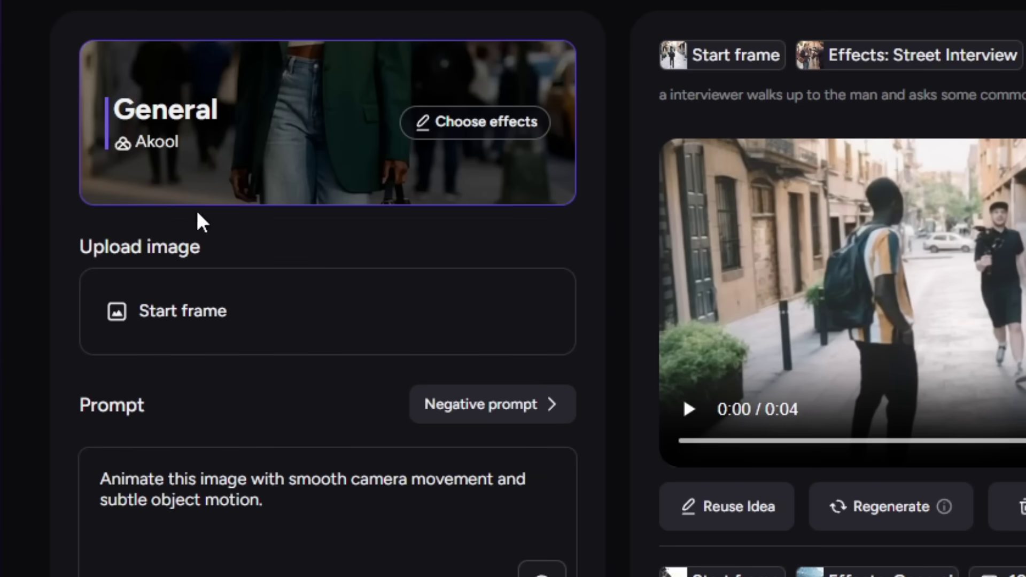
click(447, 127)
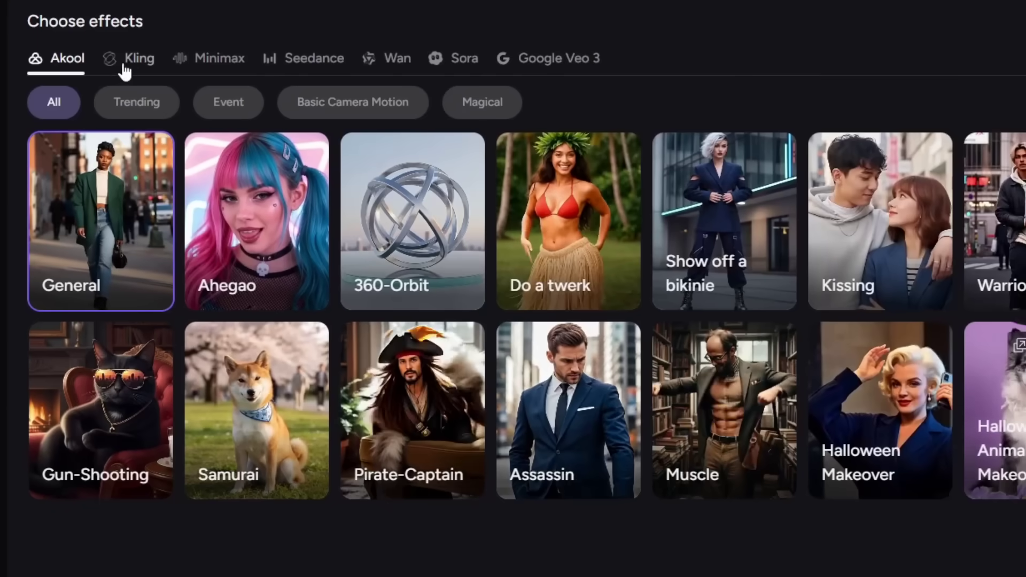
click(133, 71)
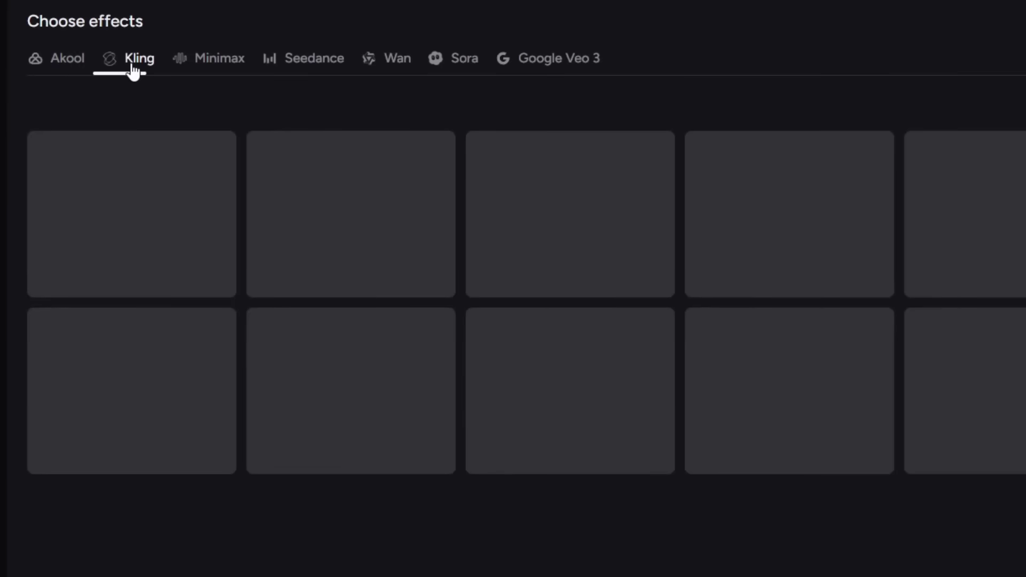
click(190, 67)
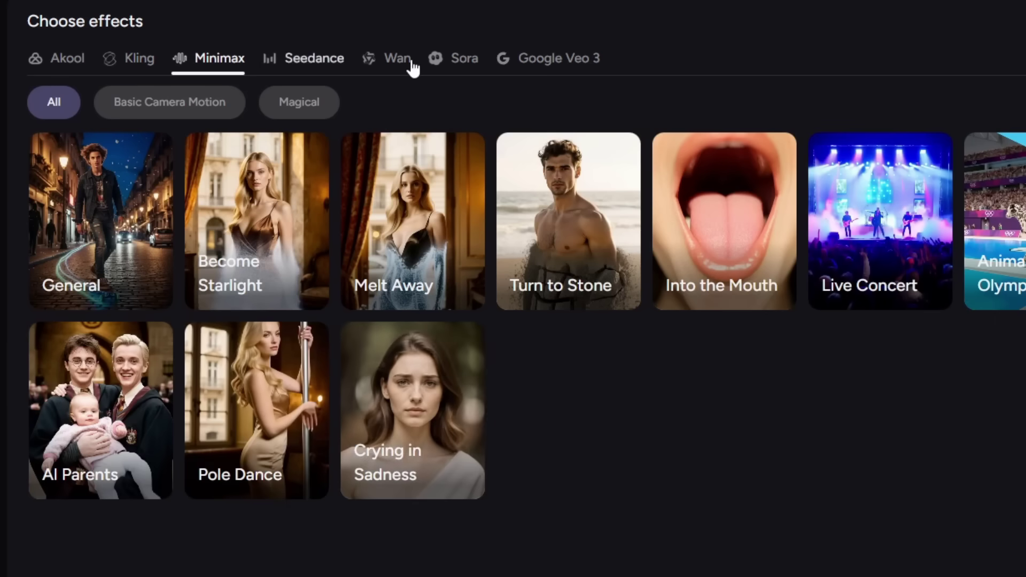
click(576, 67)
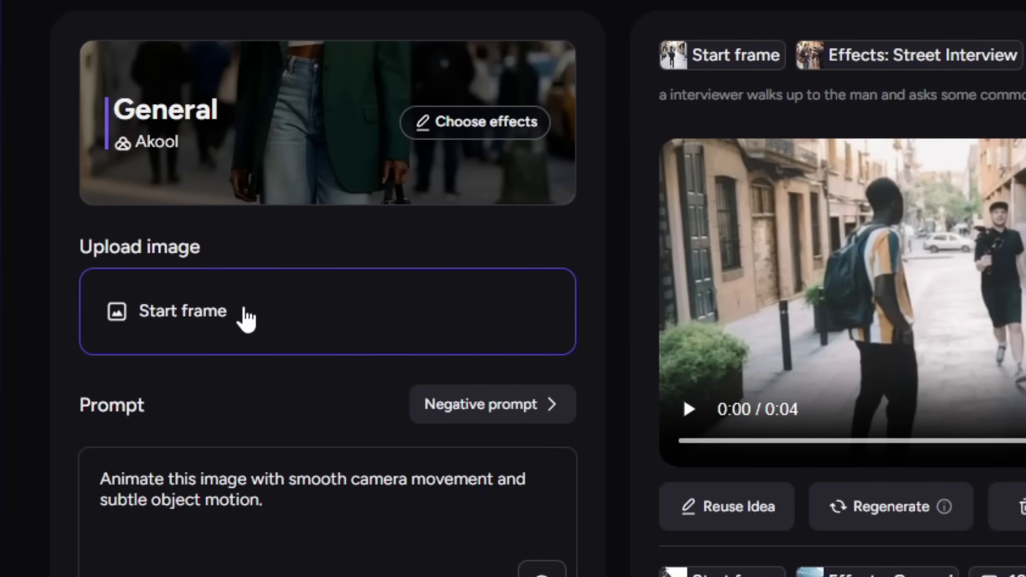
scroll(284, 261, down, 3)
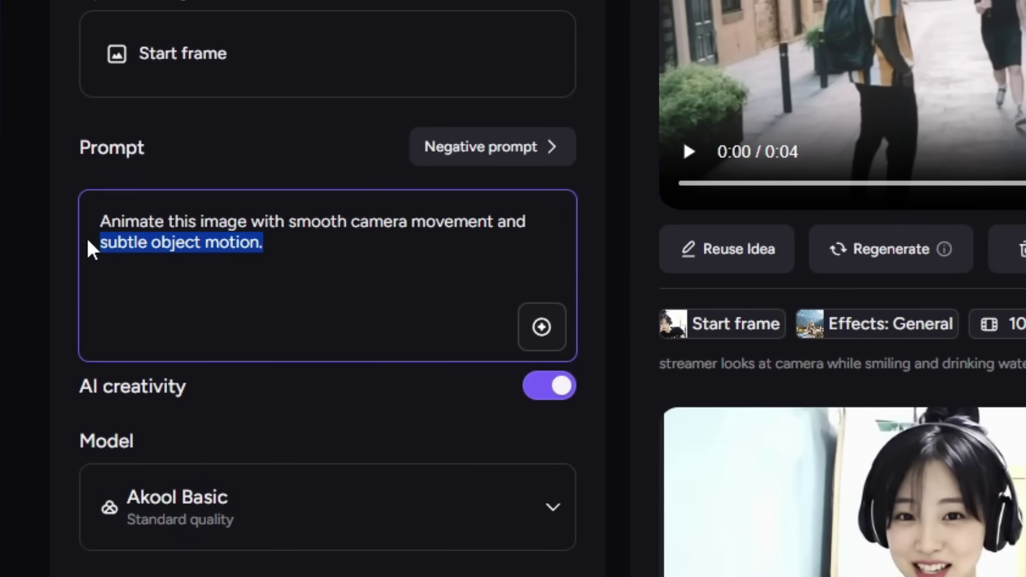
drag(89, 237, 34, 231)
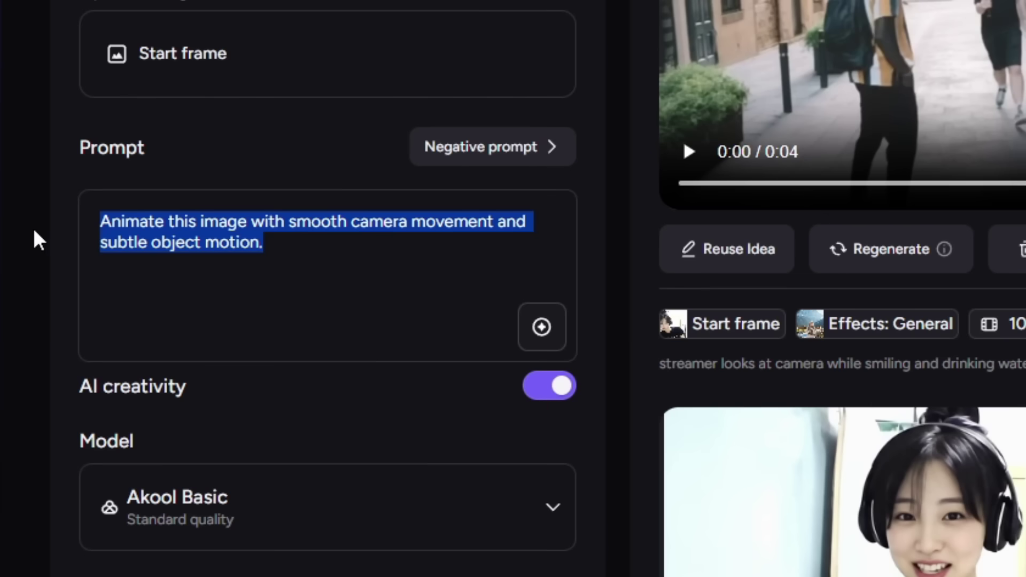
click(171, 146)
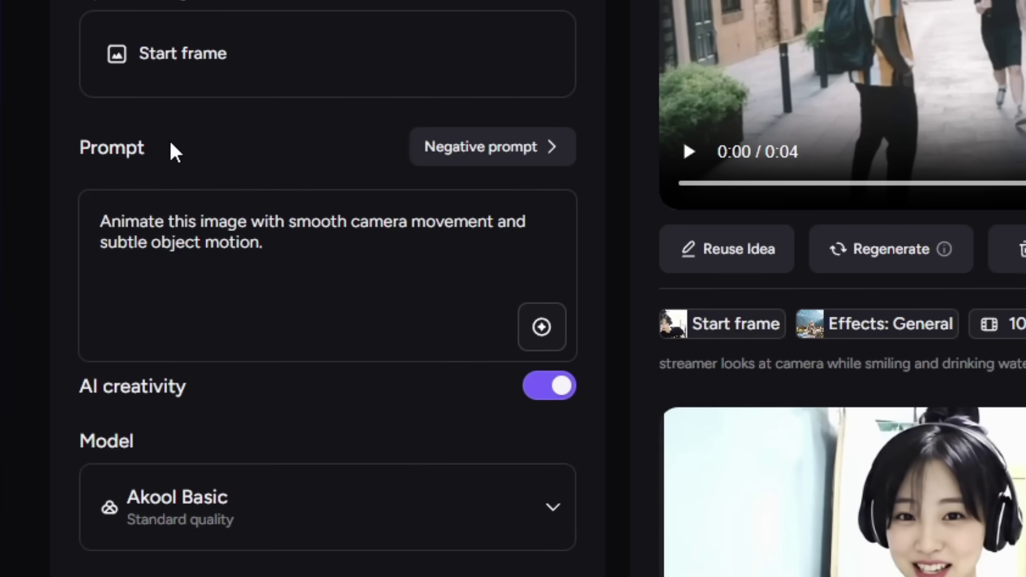
scroll(170, 143, down, 1)
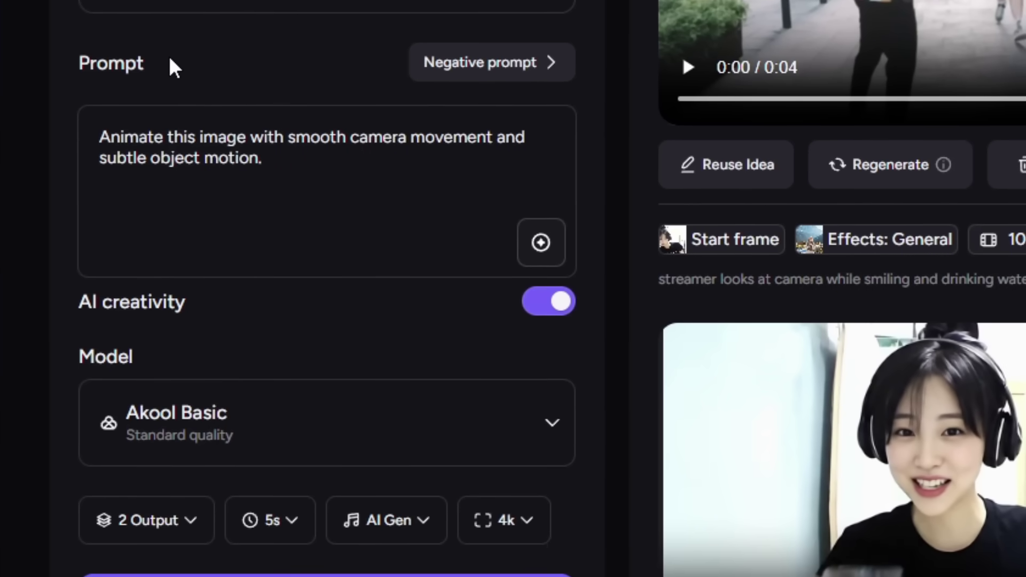
click(182, 255)
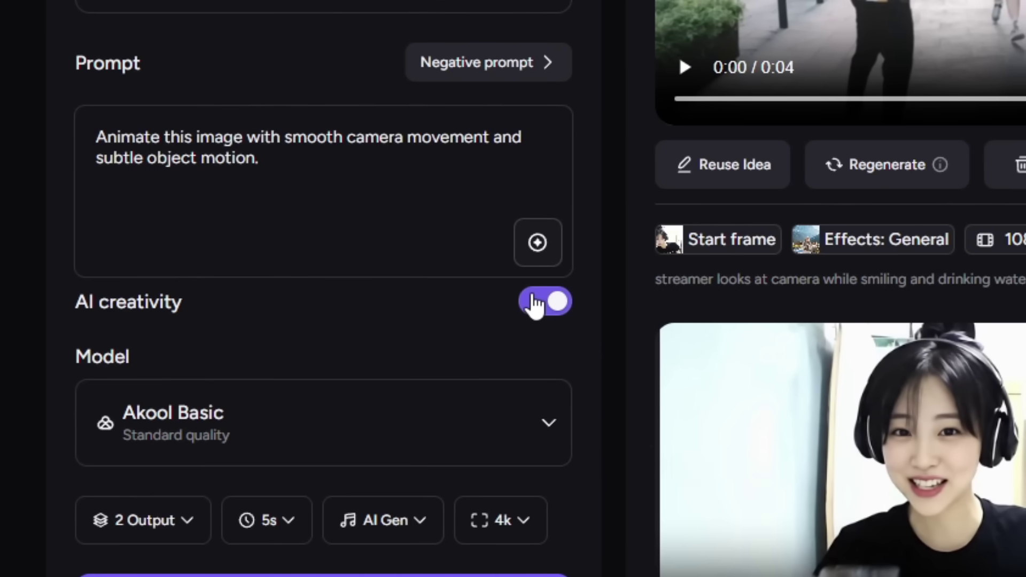
click(517, 452)
scroll(517, 482, down, 2)
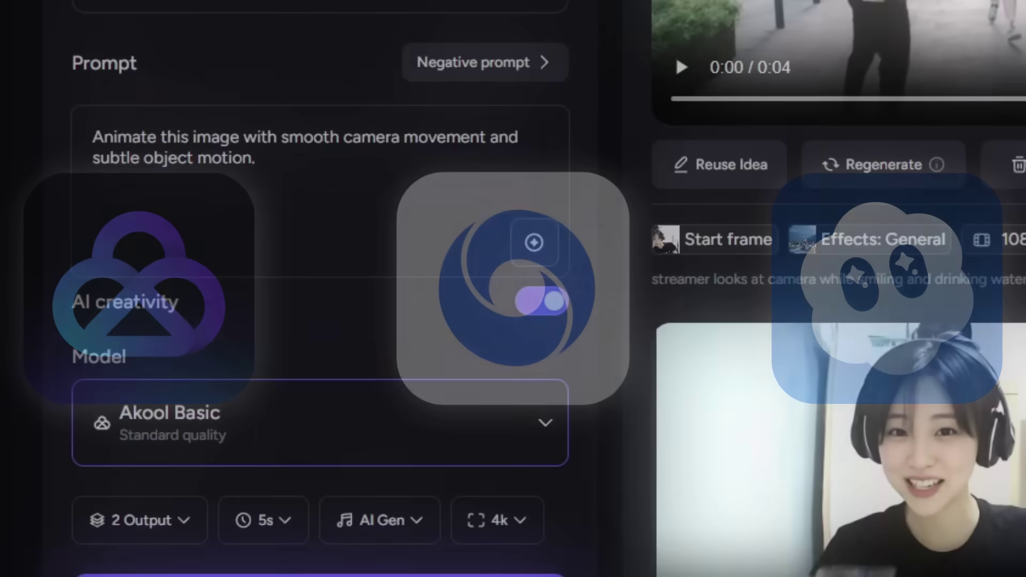
scroll(597, 511, down, 2)
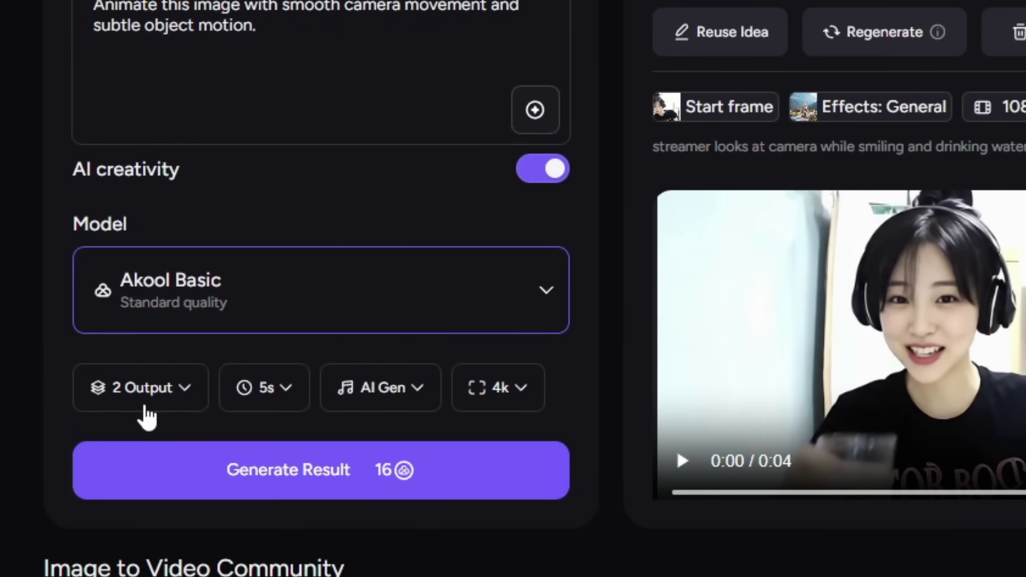
Review the video count, video length and audio generation options.
click(142, 405)
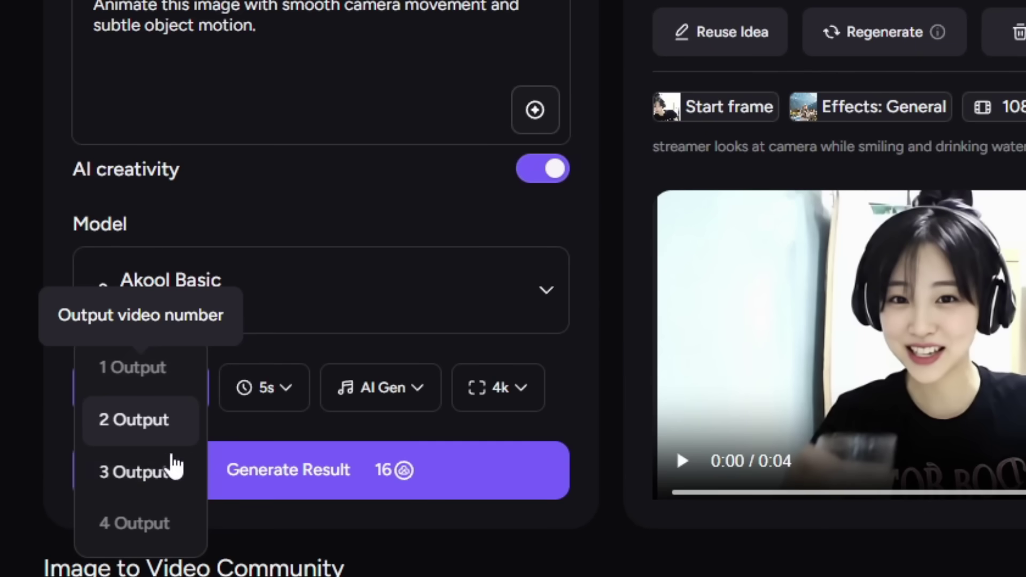
click(278, 396)
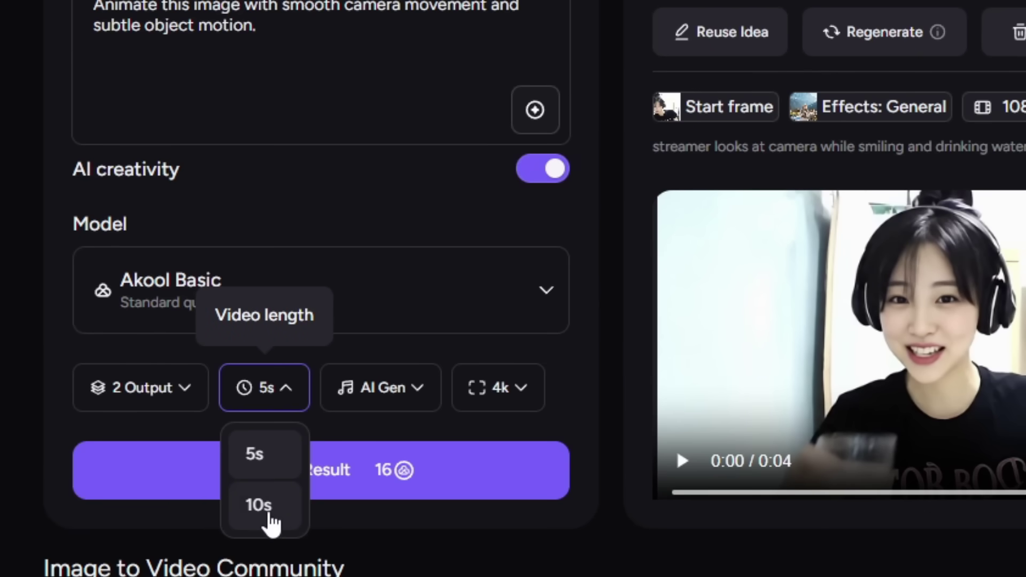
click(379, 395)
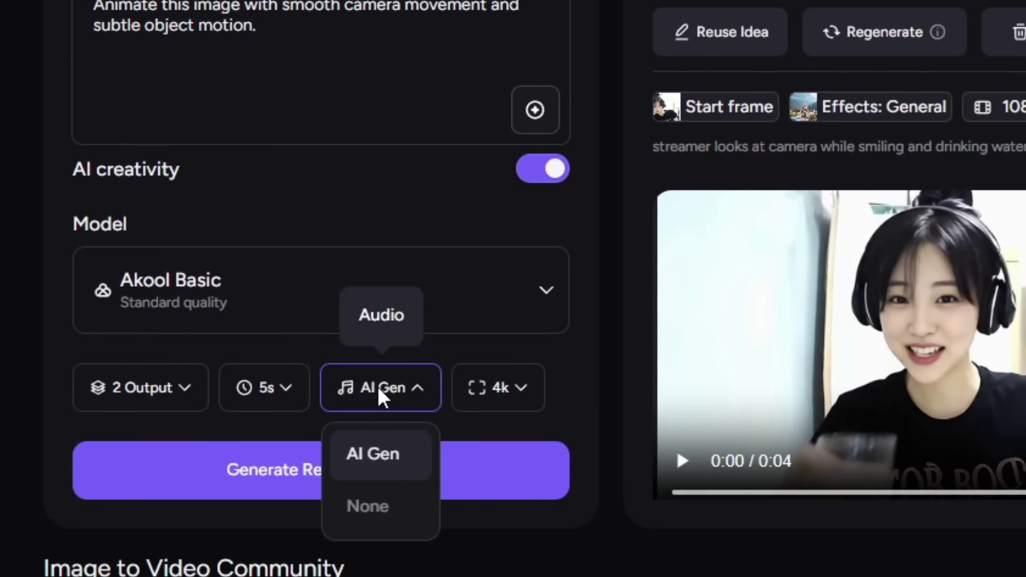
click(477, 391)
Set the resolution to 1080p and switch the model to Google Veo 3.1 Fast.
click(494, 390)
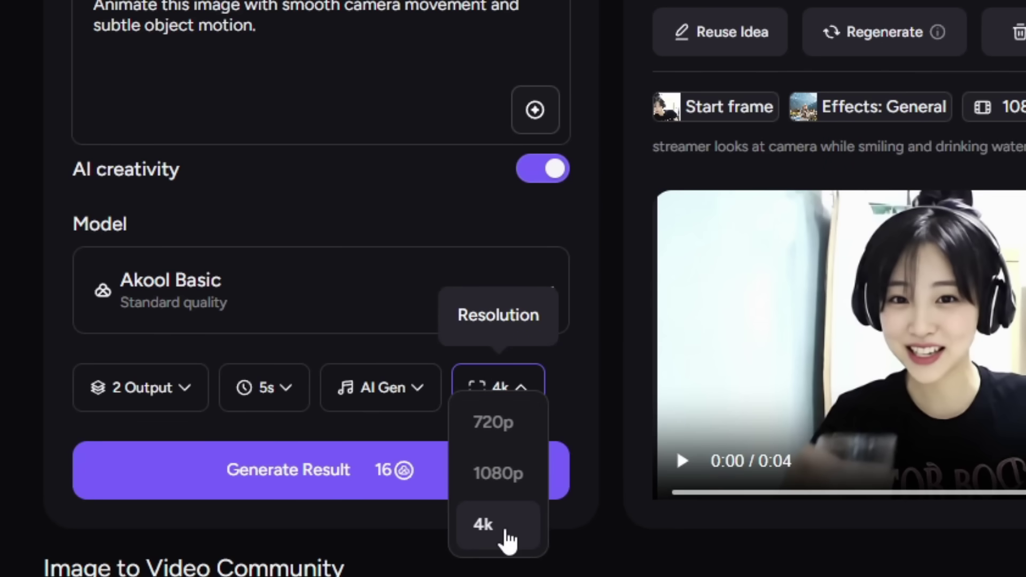
click(496, 481)
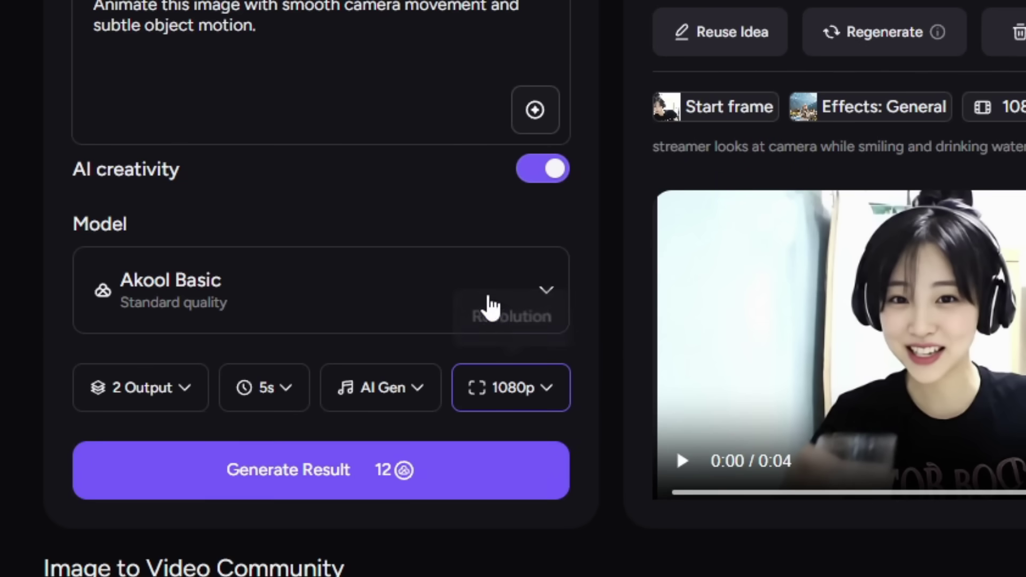
click(546, 277)
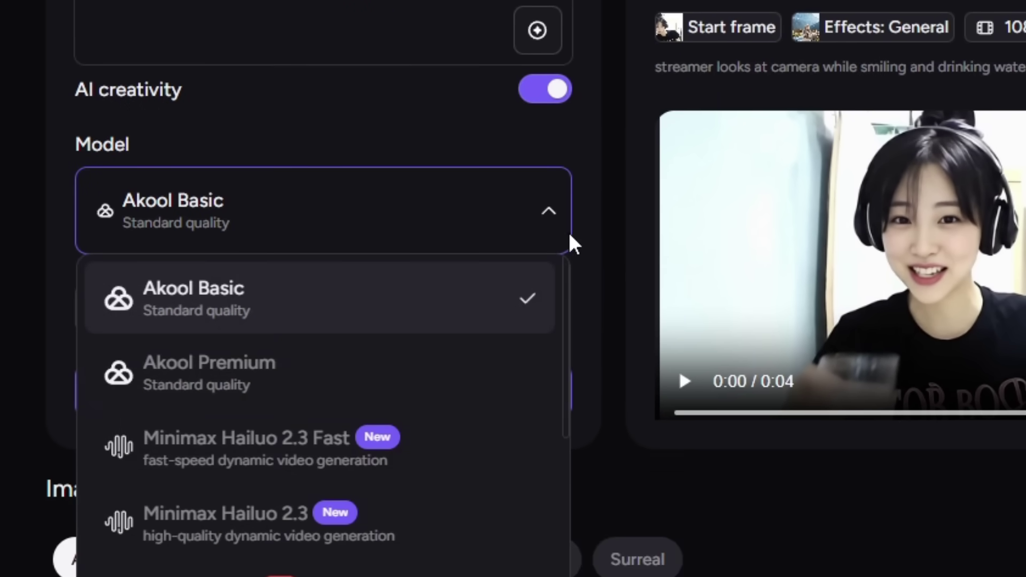
scroll(561, 360, down, 5)
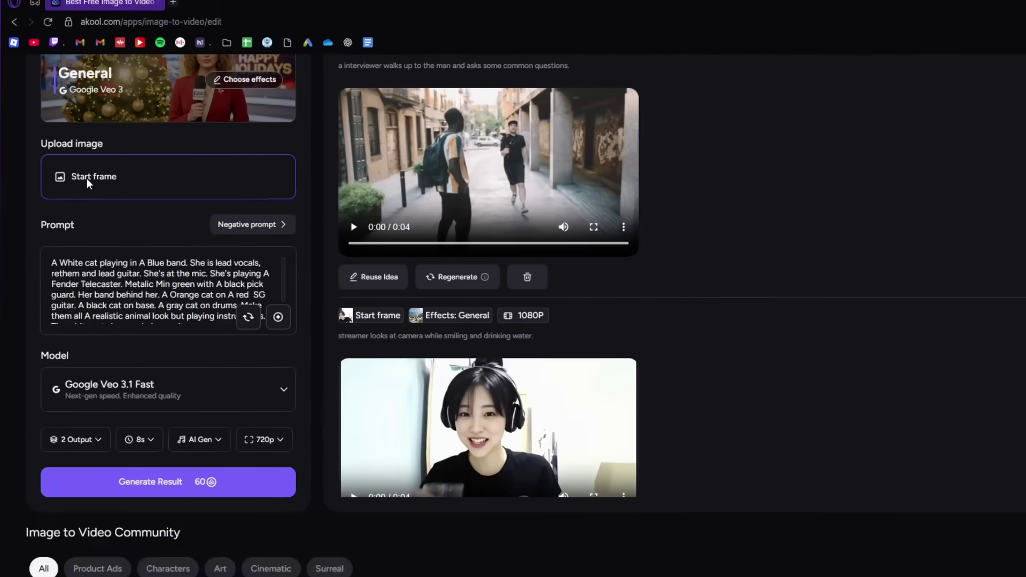
Use the street photo as the start frame and browse effects for Travel Vlog.
click(87, 178)
double_click(462, 286)
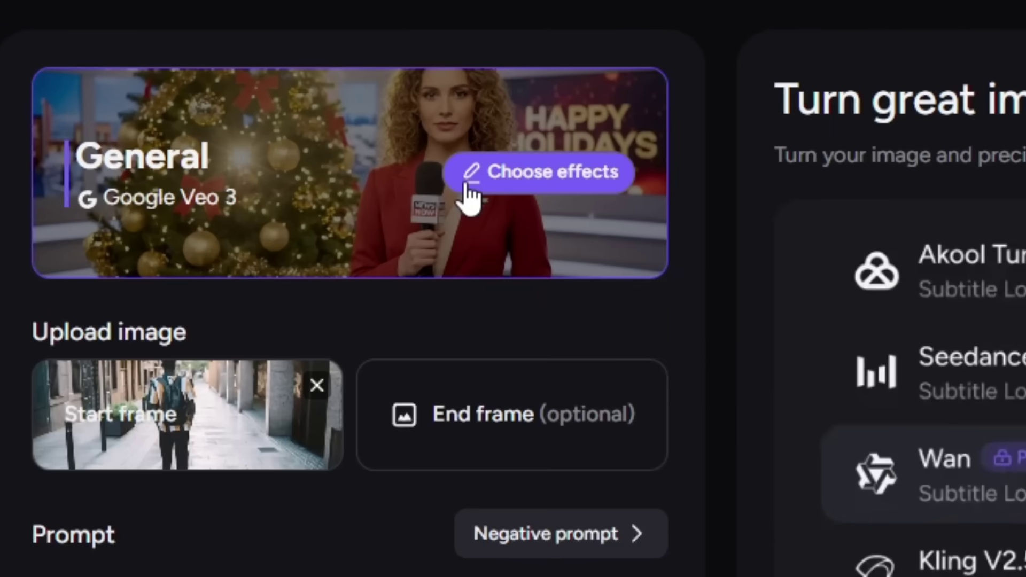
click(469, 195)
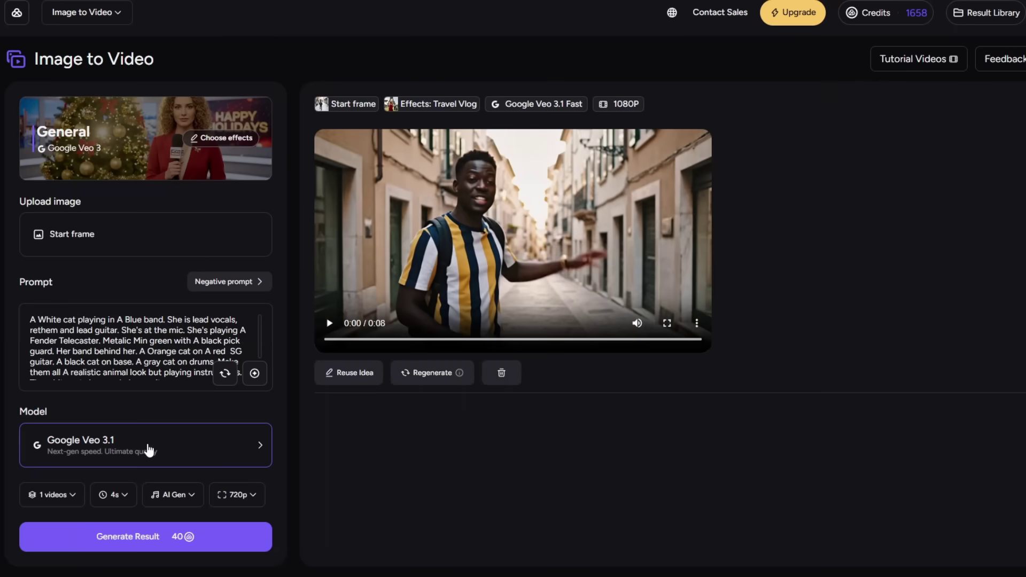
Select Akool Premium, use the young man's photo as start frame, and set 1080p.
click(147, 448)
mouse_move(281, 153)
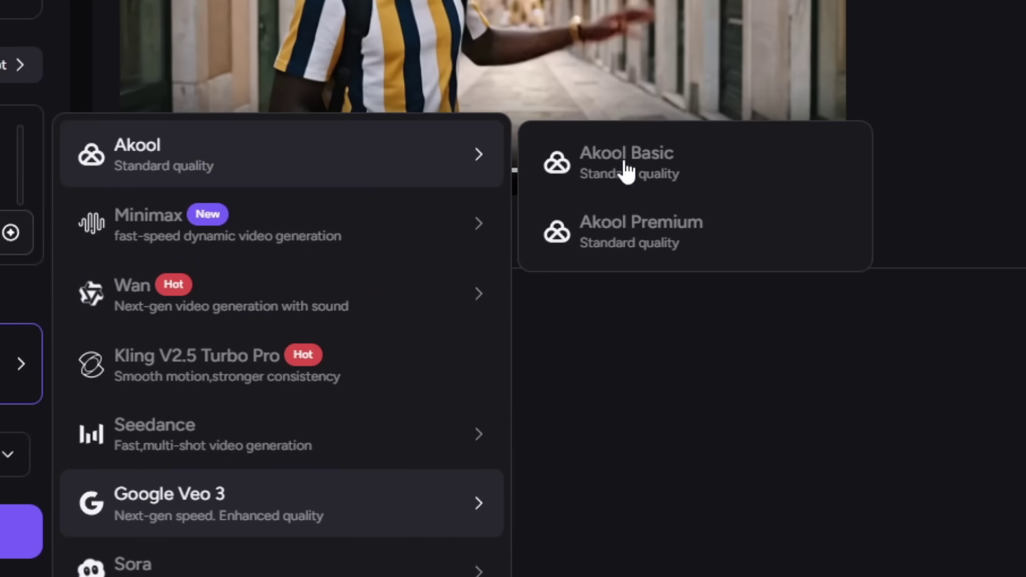
click(674, 258)
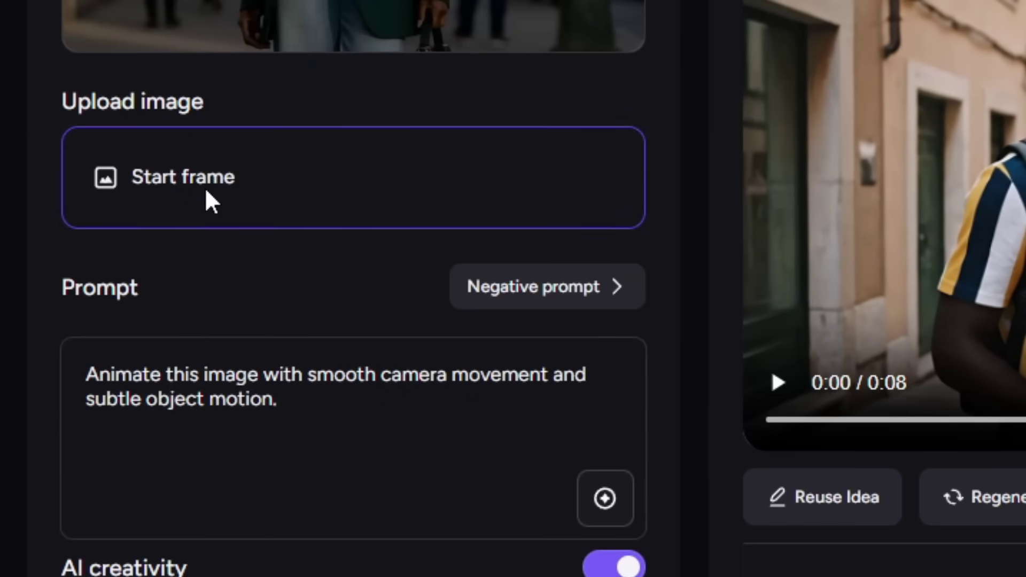
click(206, 192)
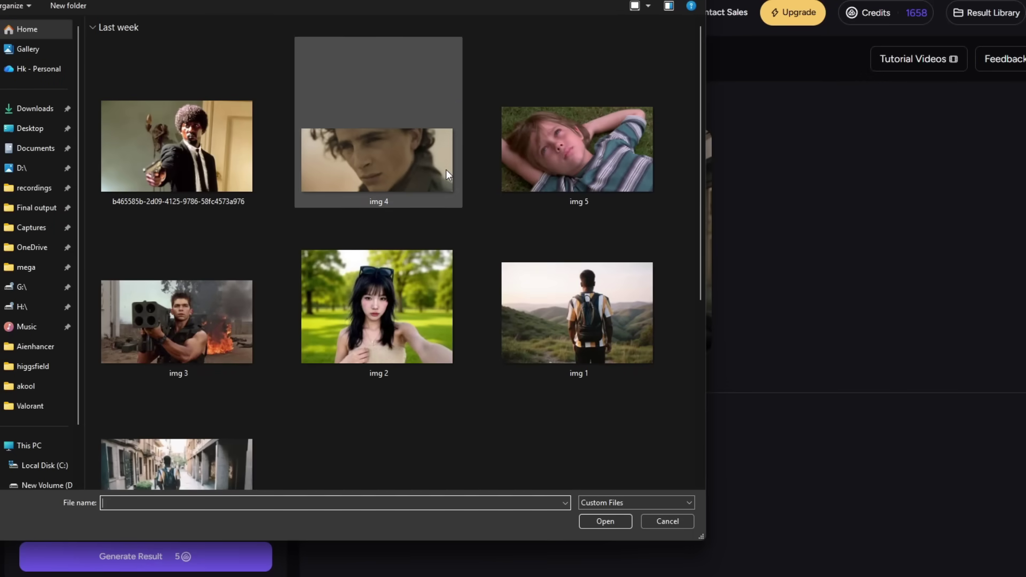
double_click(445, 169)
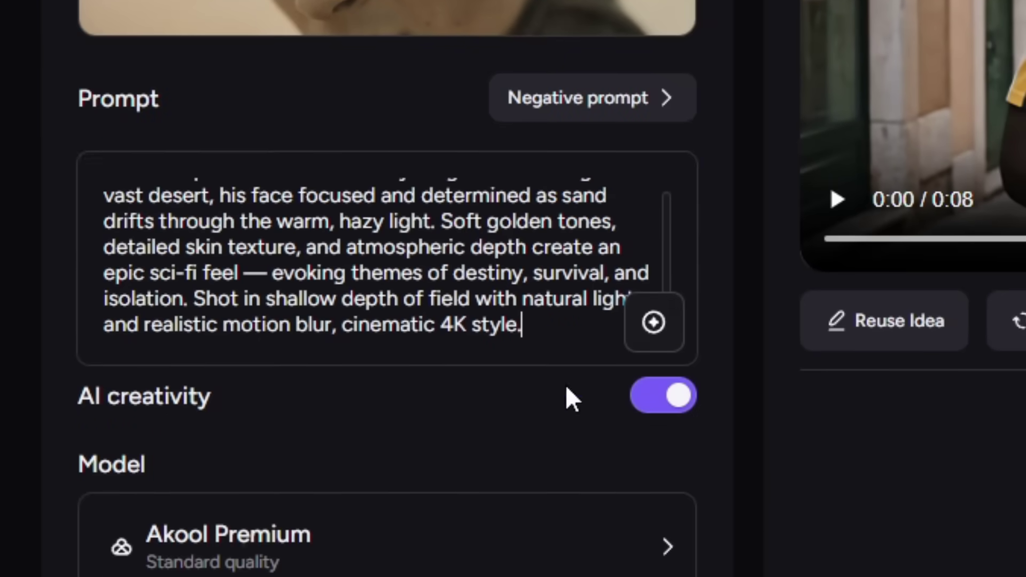
click(653, 347)
click(632, 463)
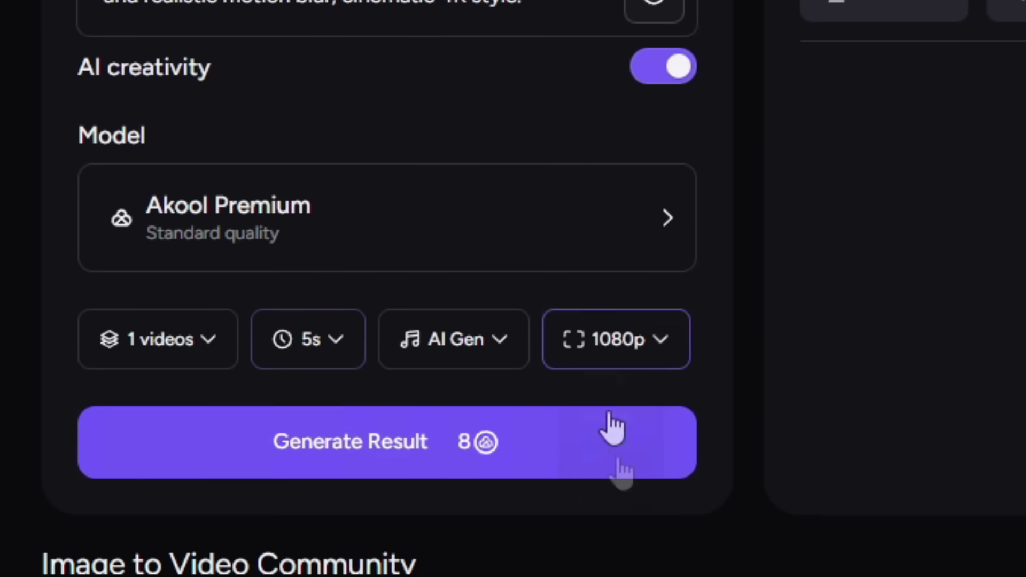
Generate the Akool Premium desert video, then switch the model to Sora 2 Pro.
click(364, 462)
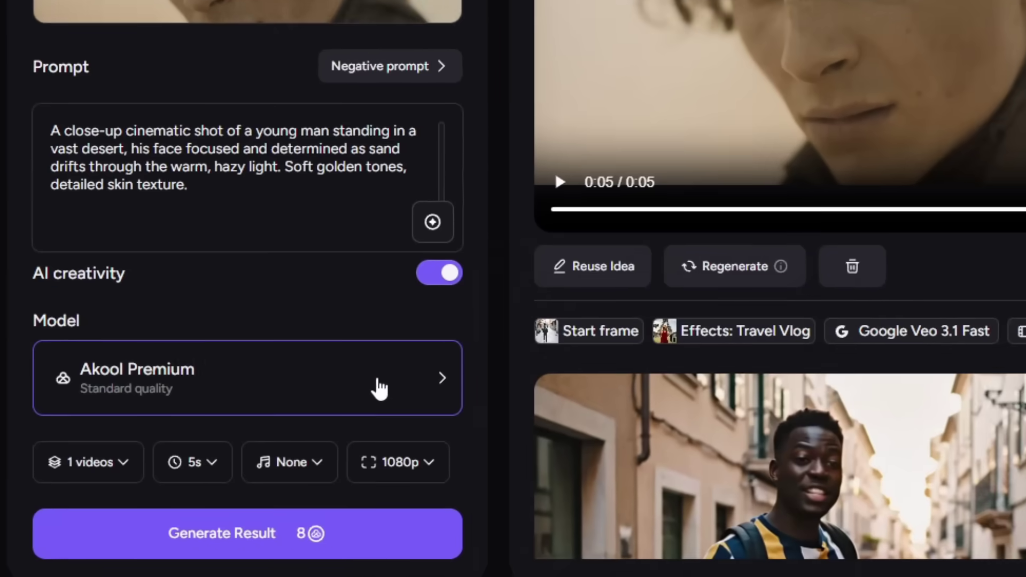
click(379, 389)
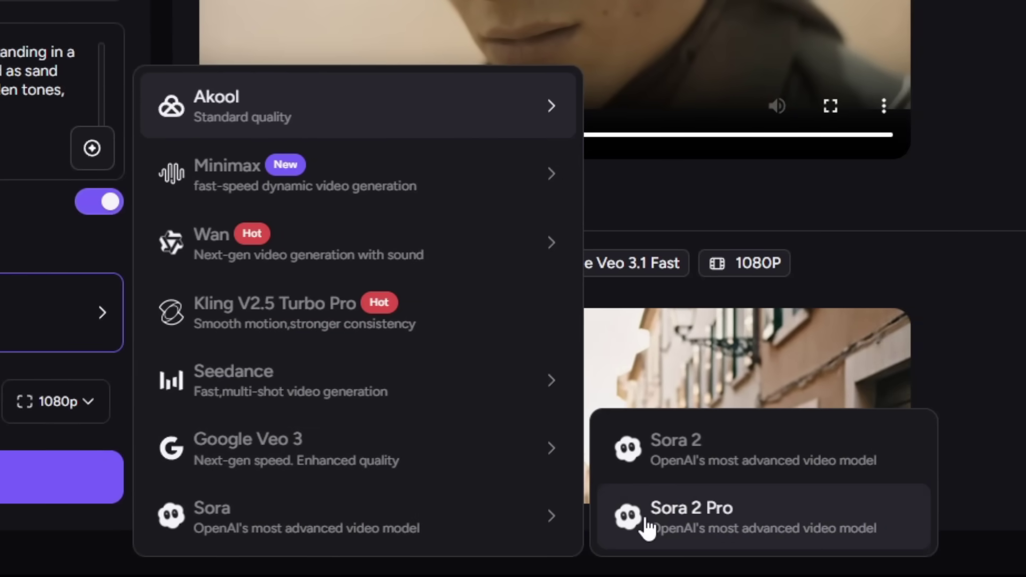
Choose Sora 2 Pro, replace the start frame with the boy-in-grass photo, and write the summer-grass prompt.
mouse_move(465, 517)
click(643, 526)
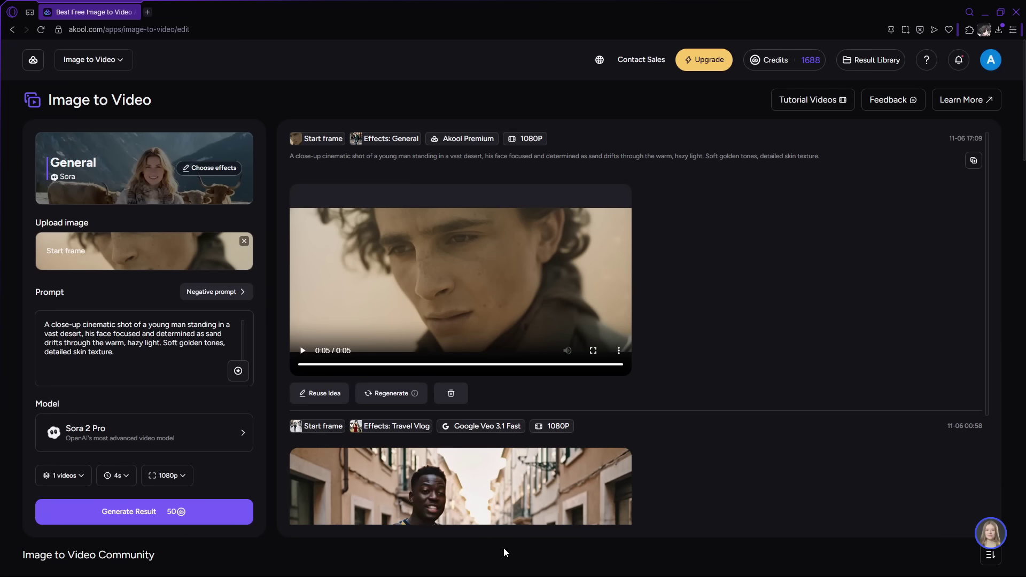
click(244, 240)
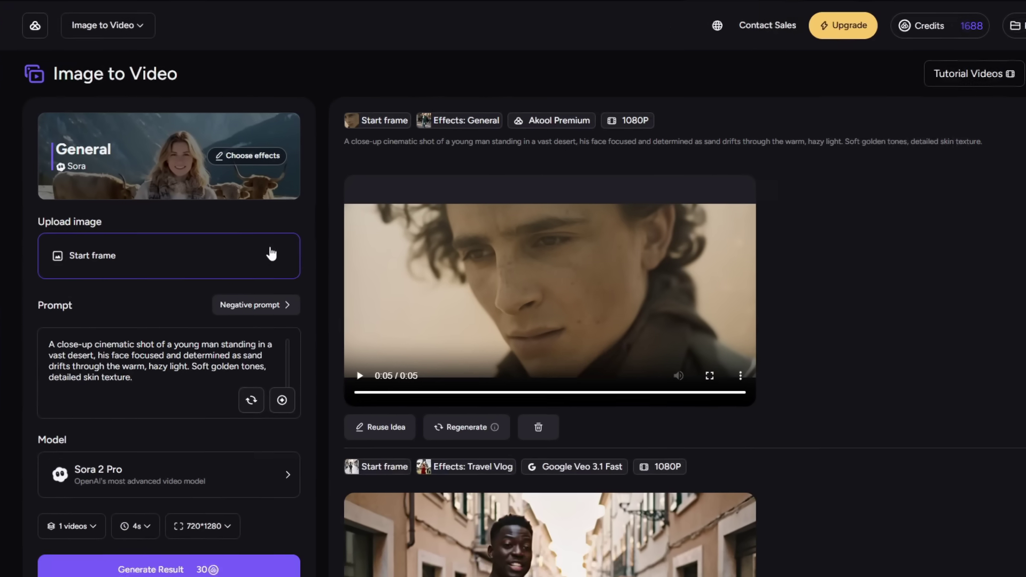
click(241, 264)
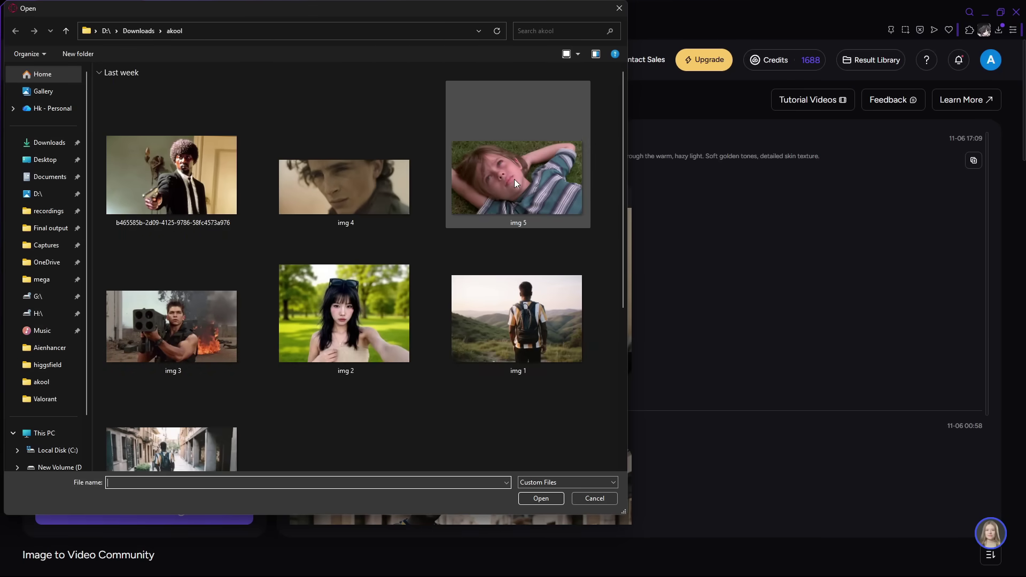
double_click(514, 179)
click(149, 210)
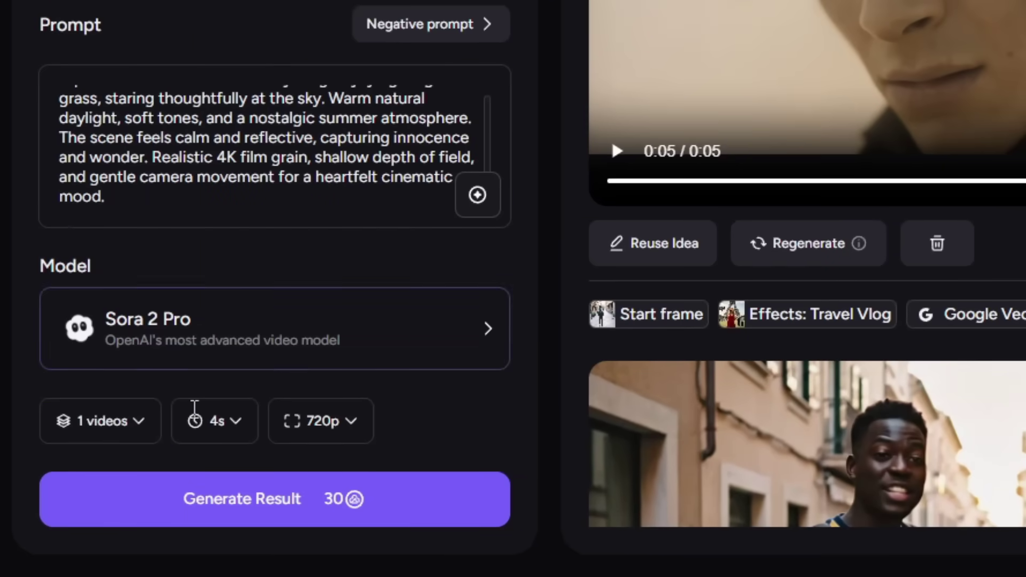
Generate the Sora 2 Pro boy-in-grass video and return to the home dashboard.
click(204, 515)
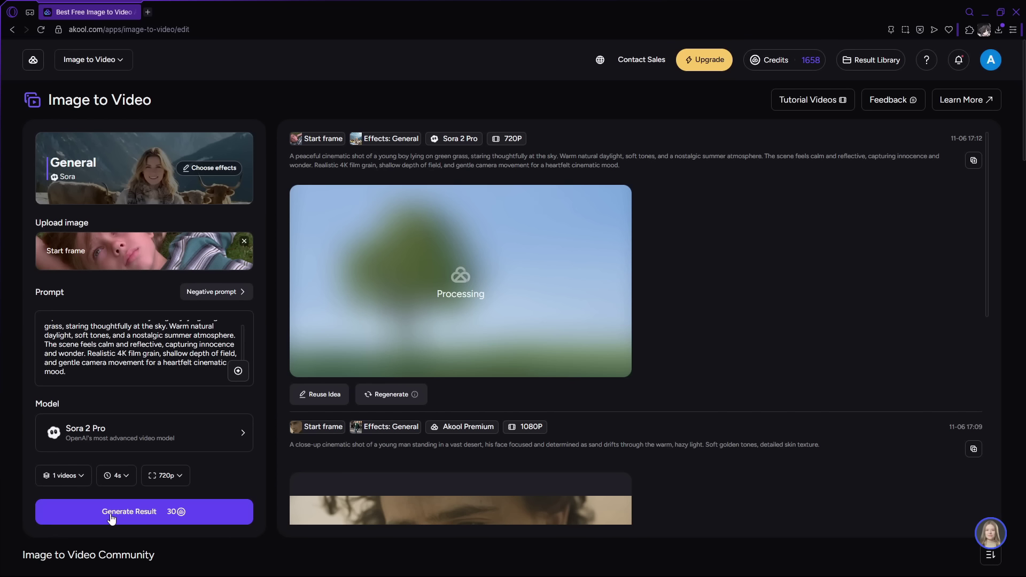